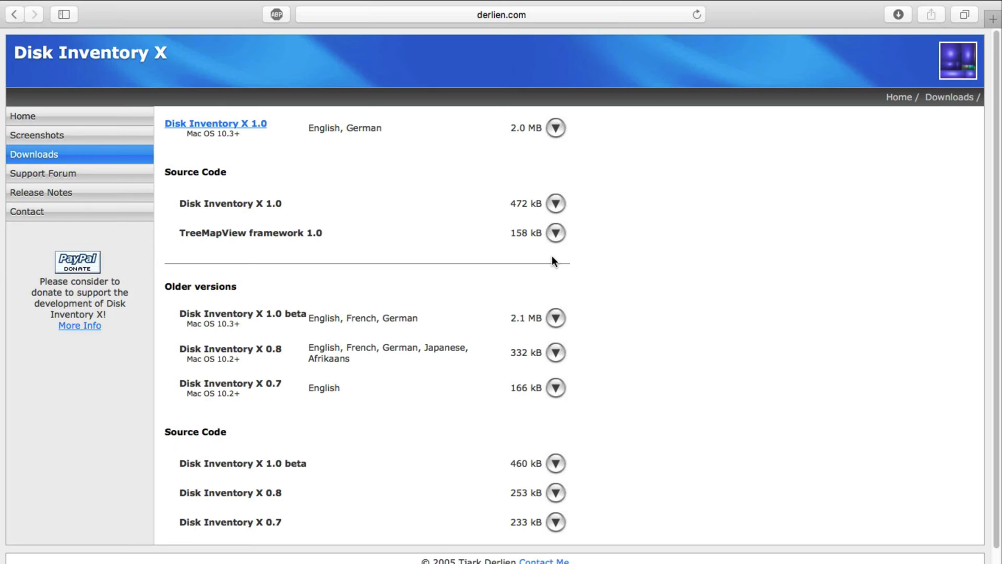
- Download Disk Inventory X 1.0 from the derlien.com Downloads page
left_click(235, 130)
- Mount DIX1.0Universal.dmg from the Downloads stack to show the Disk Inventory X window
key("ctrl+Left")
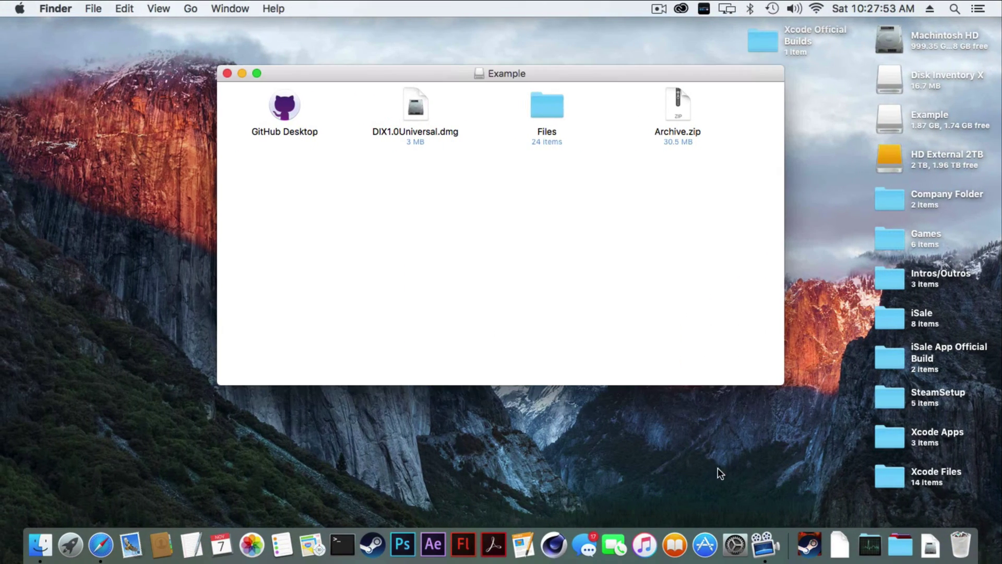
left_click(936, 554)
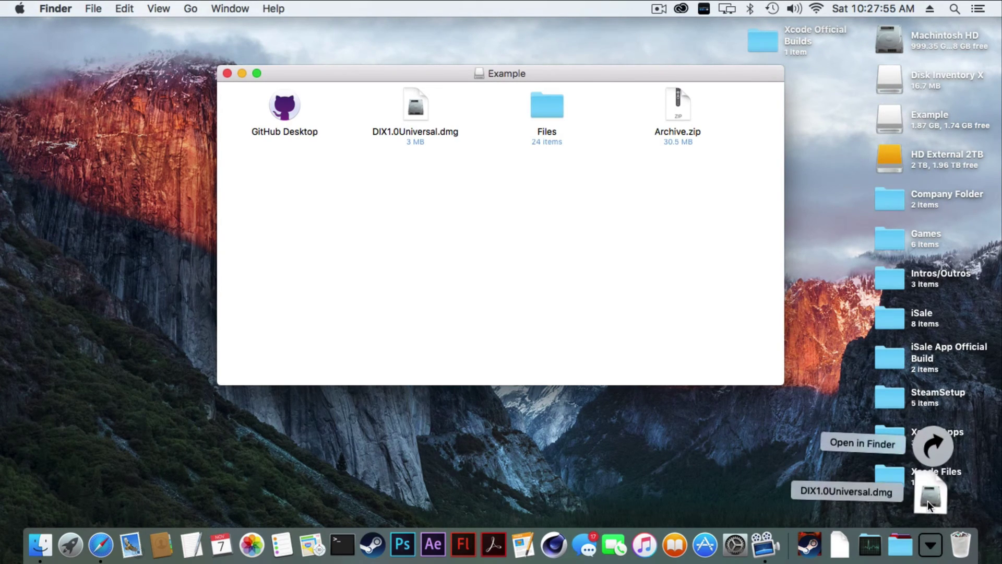
left_click(929, 500)
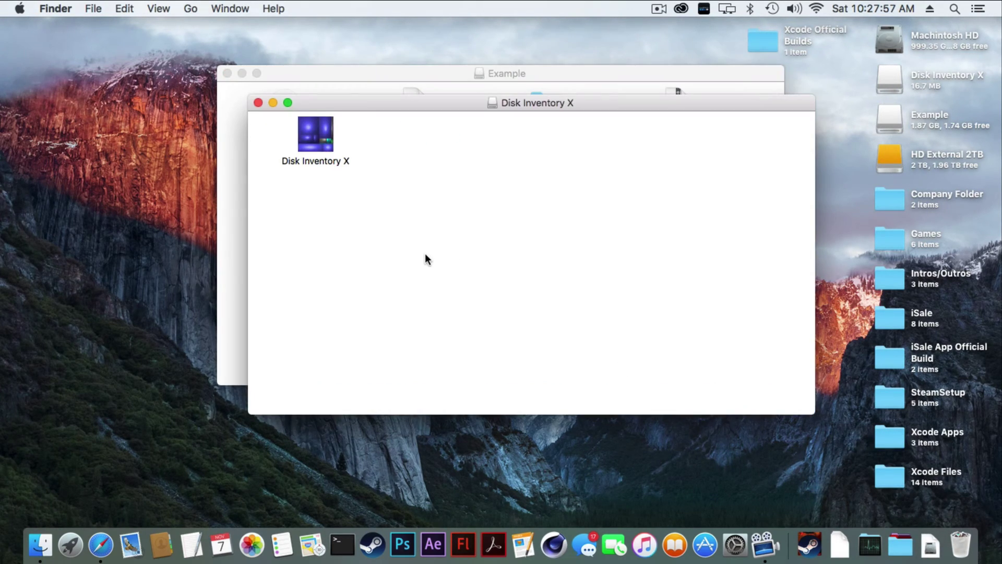
left_click_drag(327, 96, 255, 226)
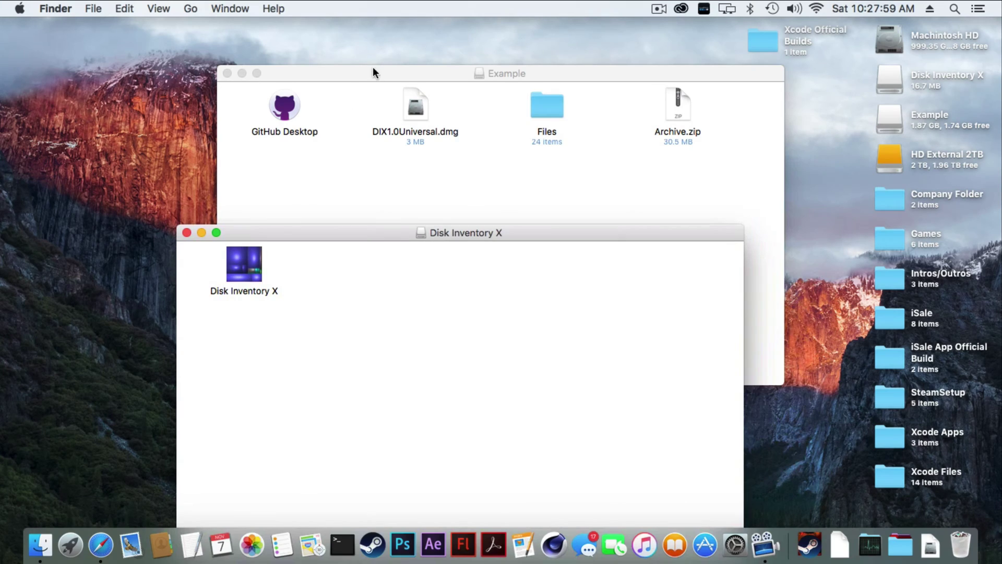
- Select the four items in the Example window, then close that window
left_click(371, 69)
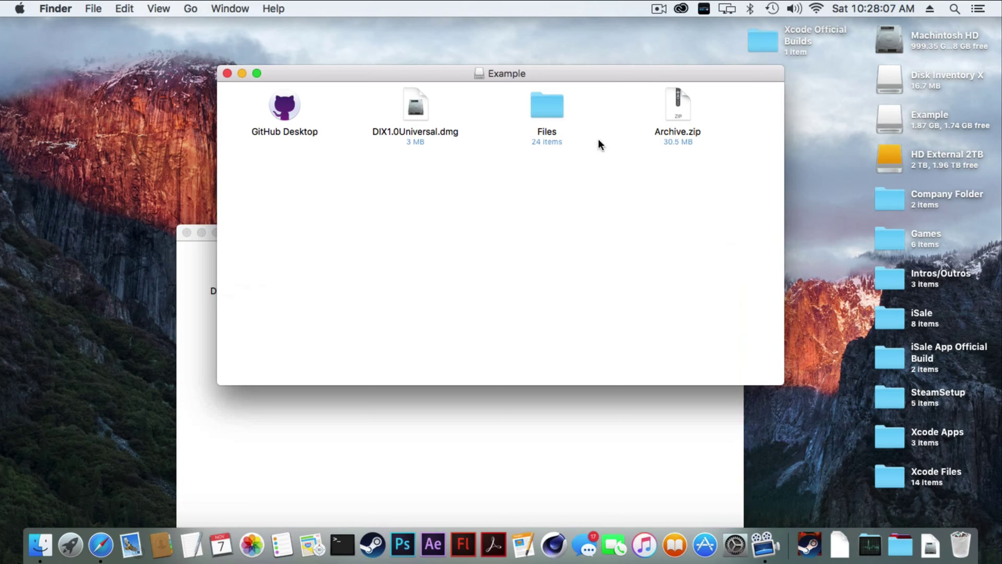
left_click_drag(319, 172, 679, 99)
left_click(742, 225)
left_click_drag(740, 223, 337, 225)
left_click(228, 73)
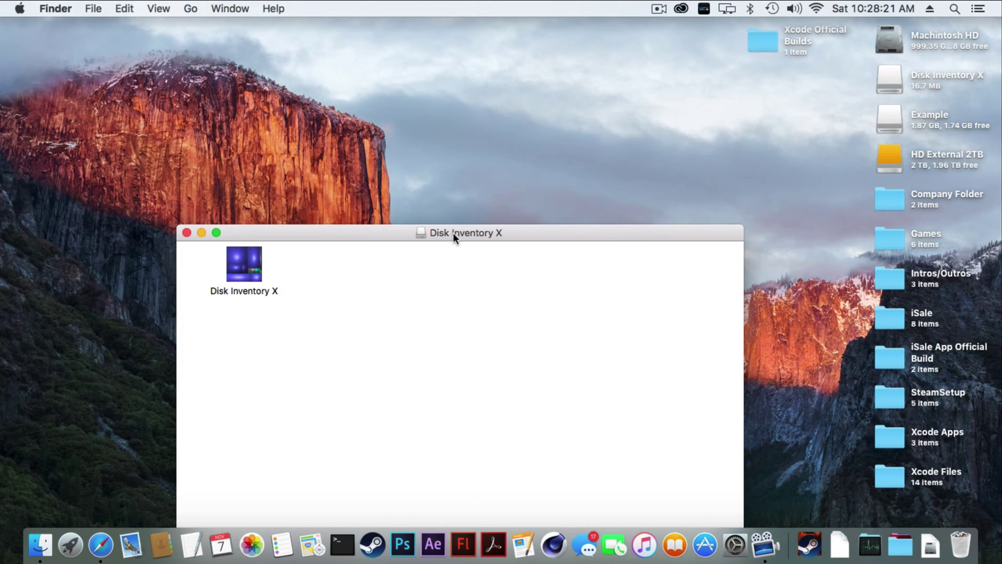
- Launch Disk Inventory X from the disk image and pick Example from its four-drive list
left_click_drag(453, 233, 457, 113)
double_click(232, 139)
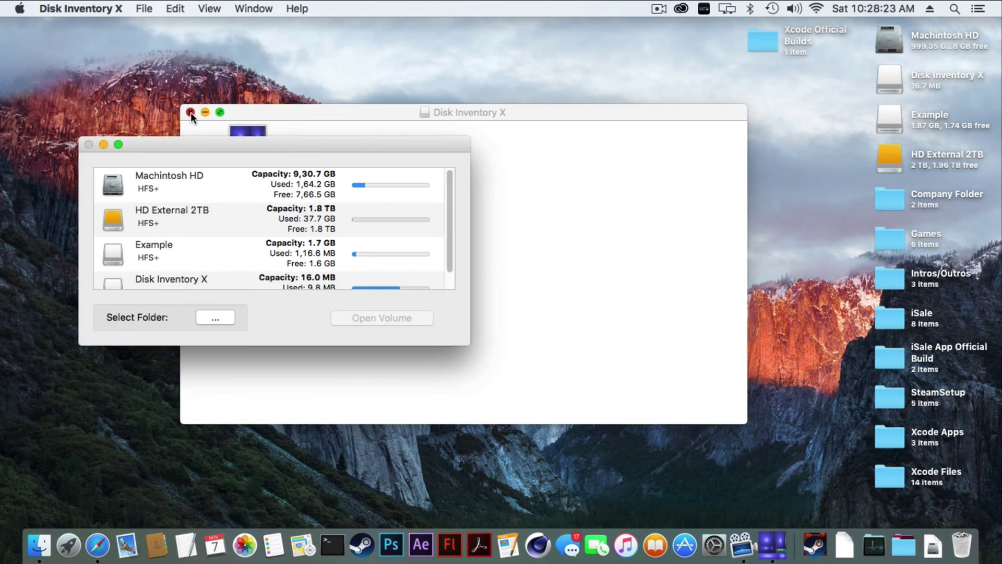
left_click(190, 112)
left_click_drag(209, 141, 425, 93)
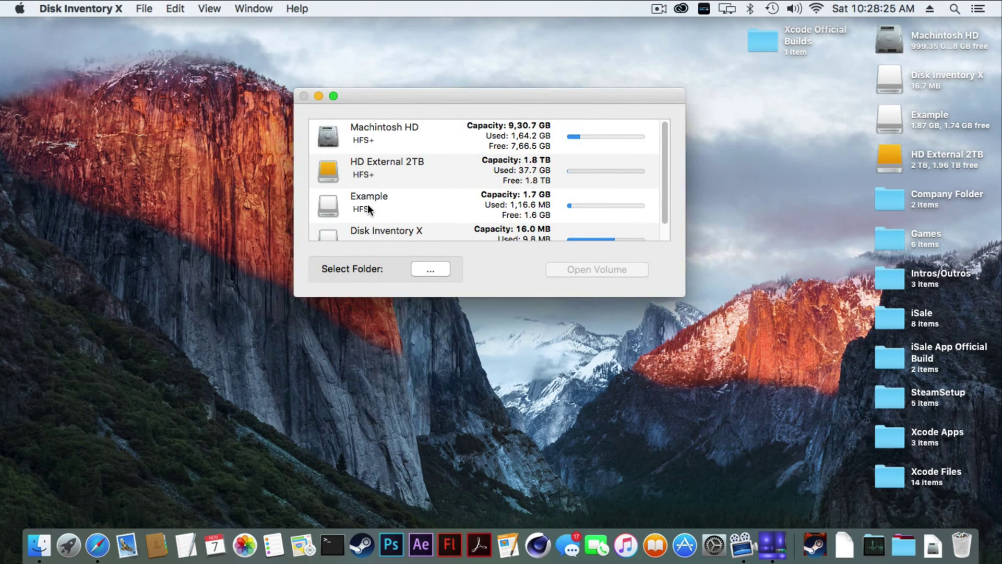
left_click(368, 209)
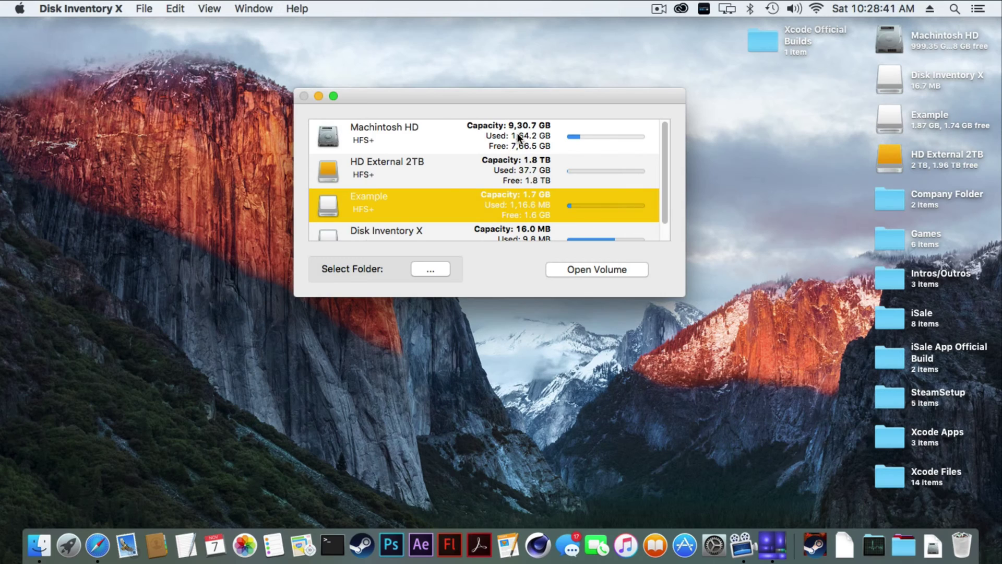
- Scan the Example volume to build its 92.7 MB treemap, led by Application
left_click(566, 267)
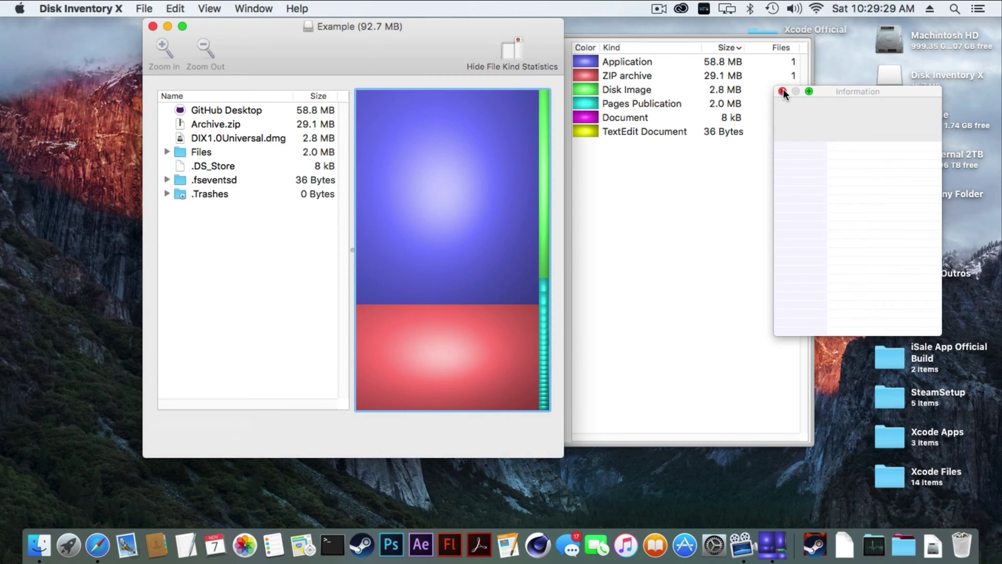
- Highlight Application and ZIP kinds, then view GitHub Desktop, Archive.zip and DMG details
left_click_drag(855, 92, 906, 84)
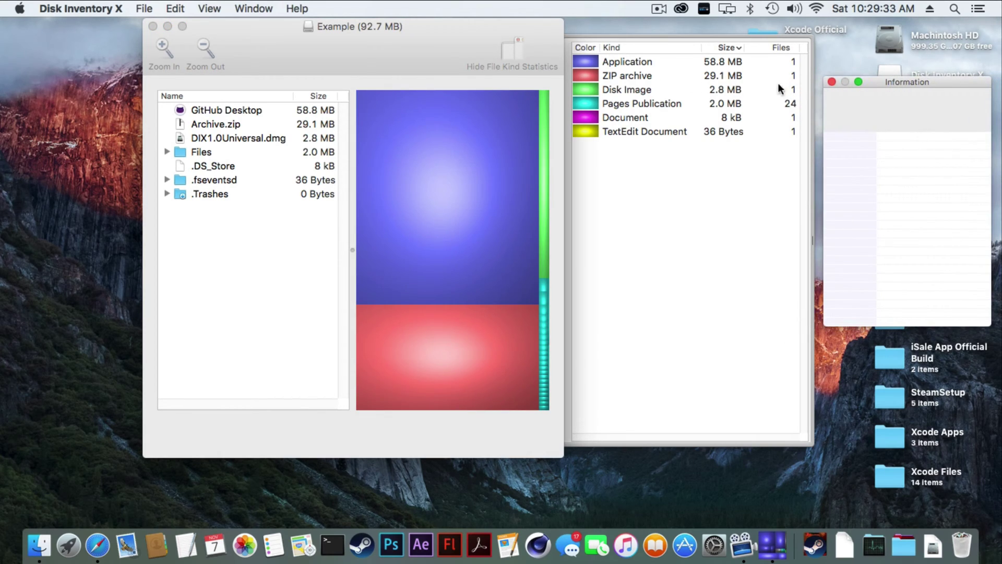
left_click(631, 62)
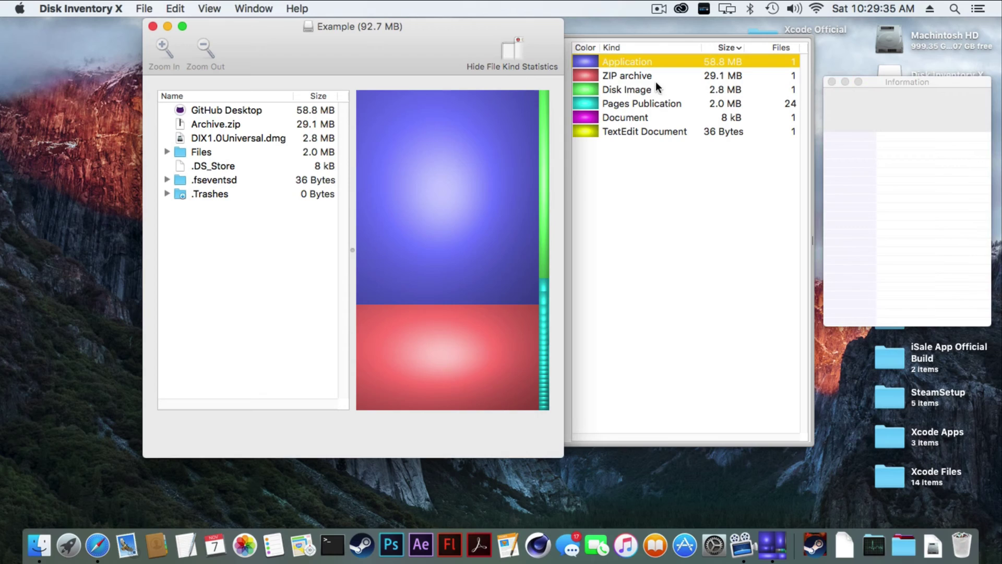
left_click(640, 77)
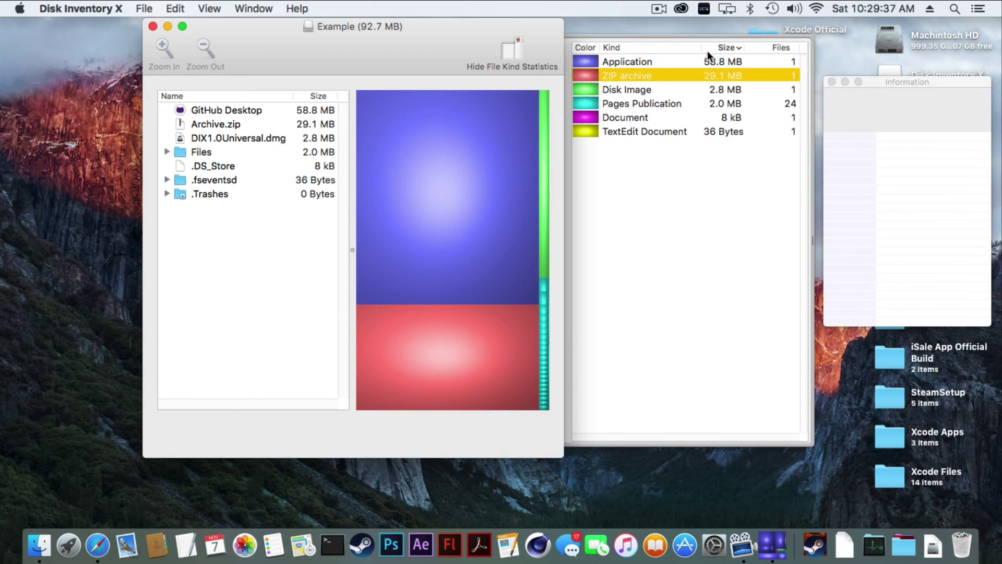
left_click(217, 109)
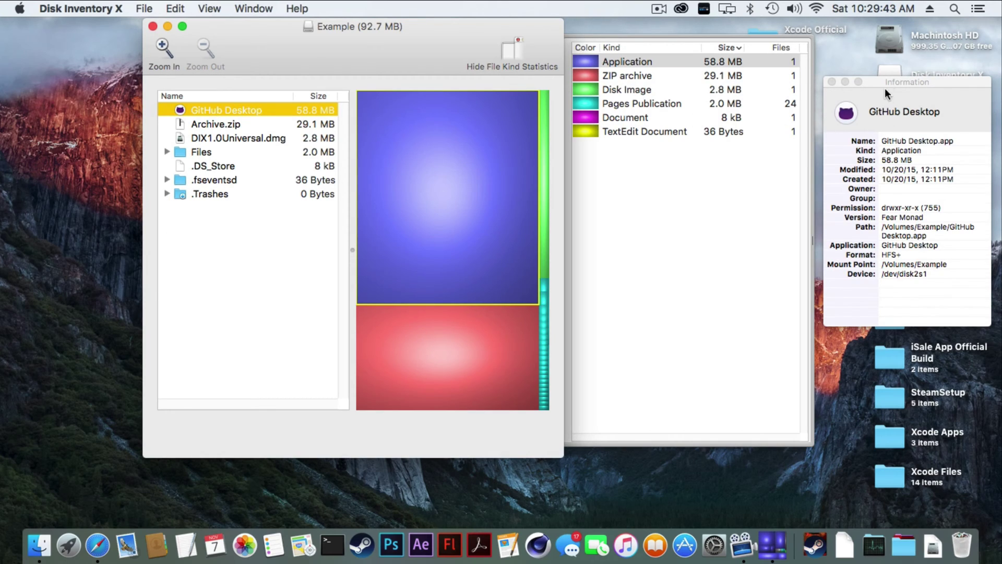
left_click(221, 121)
left_click(227, 138)
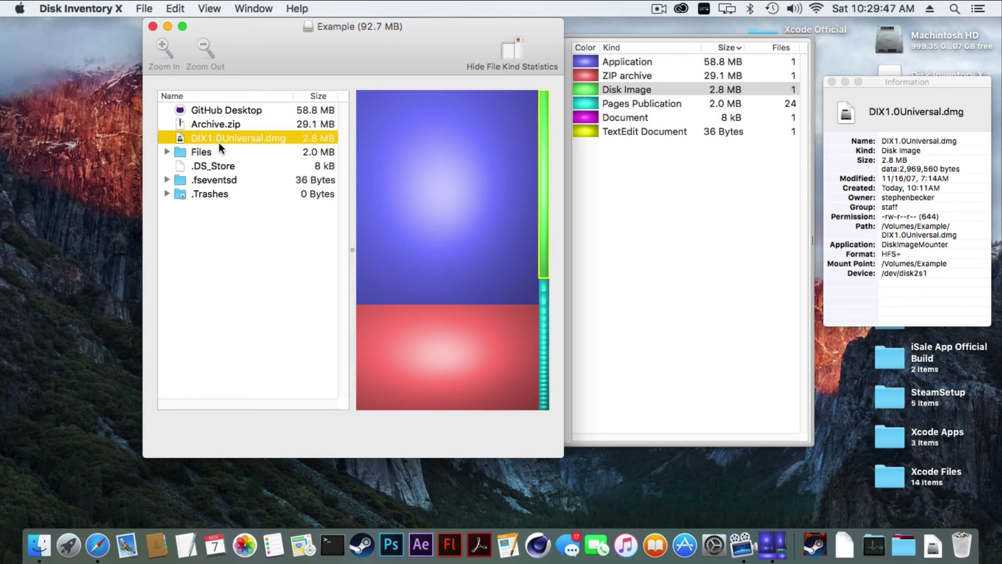
- Expand the Files folder and show GitHub Desktop's details (Application, 58.8 MB)
left_click(167, 151)
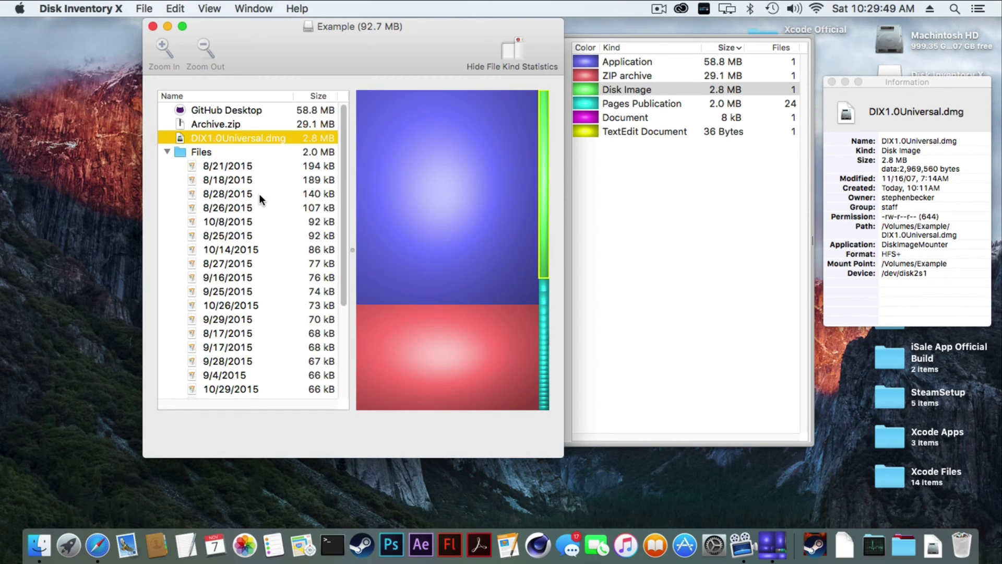
scroll(259, 193, "down", 3)
scroll(259, 193, "up", 3)
left_click(255, 107)
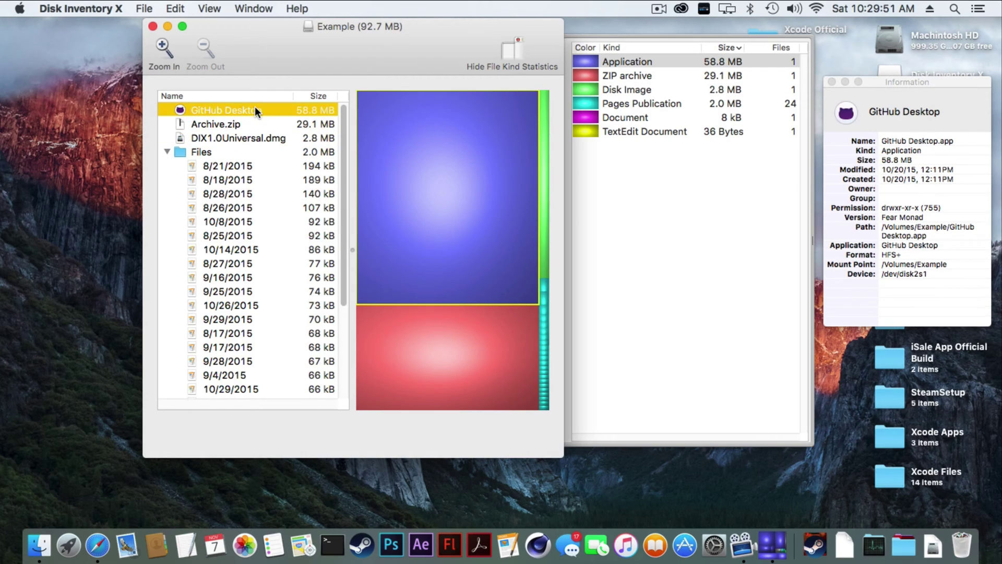
- Move GitHub Desktop to the Trash, shrinking Example to 33.9 MB, and collapse Files
right_click(256, 108)
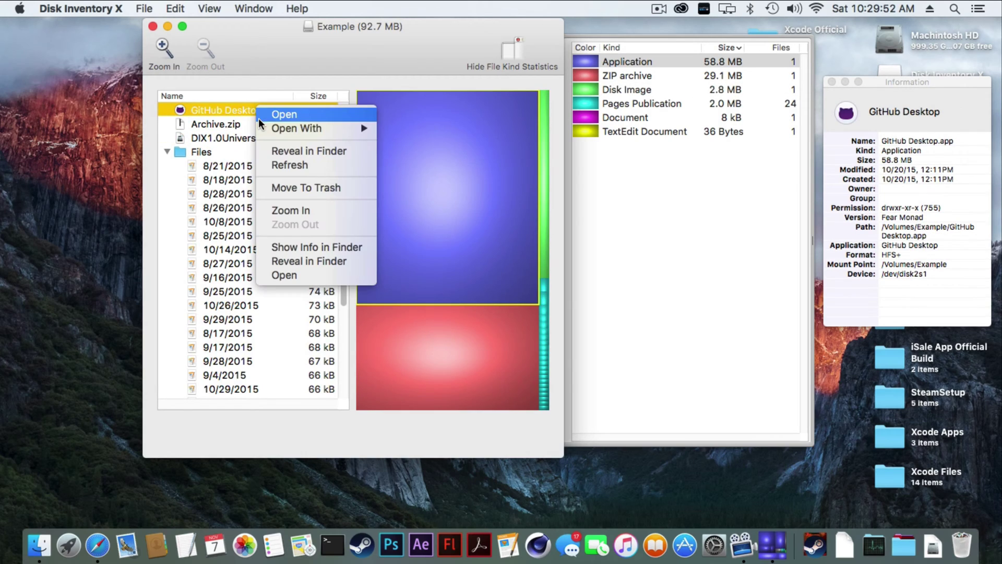
left_click(294, 189)
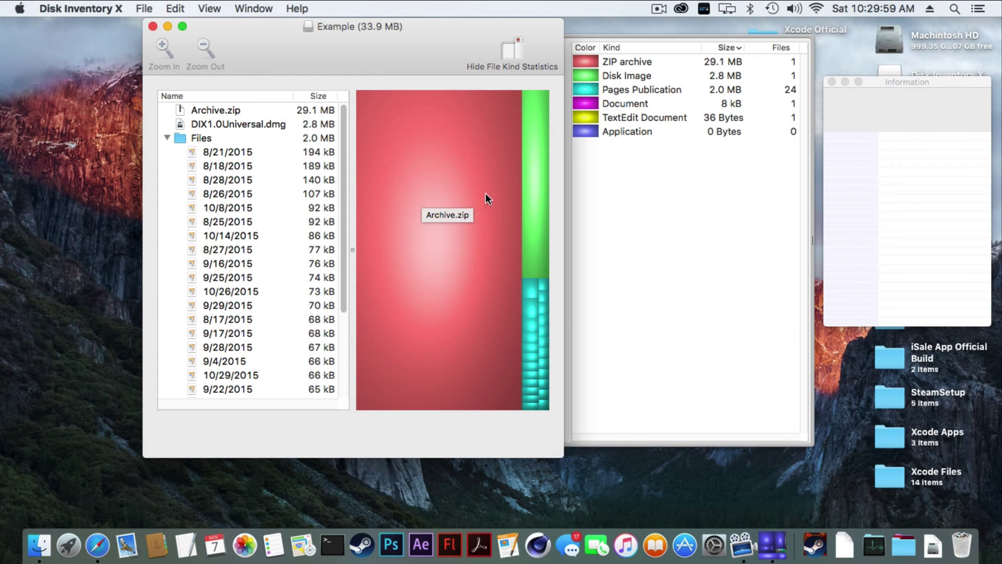
left_click(167, 138)
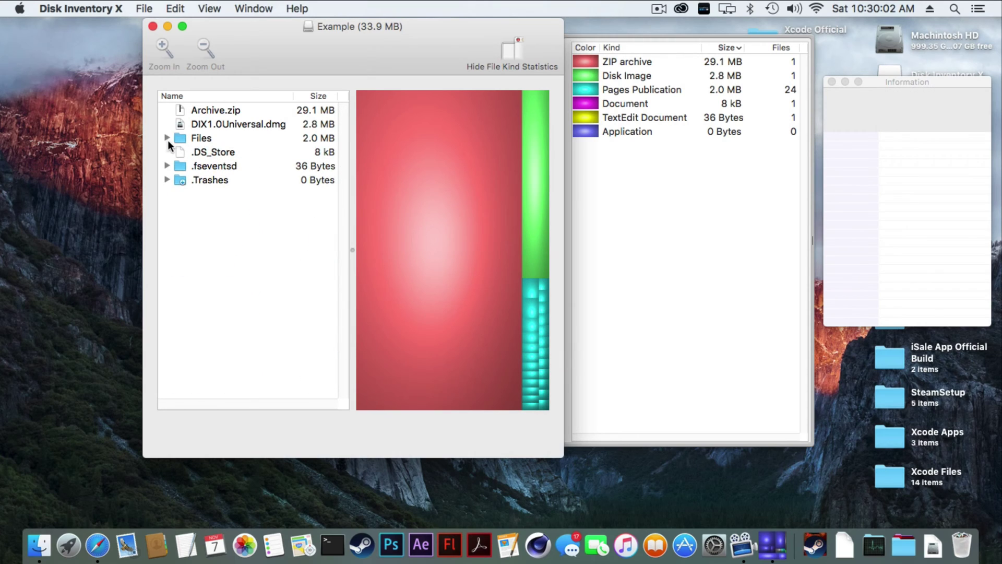
- Close the Example scan window and the Information panel
left_click(152, 26)
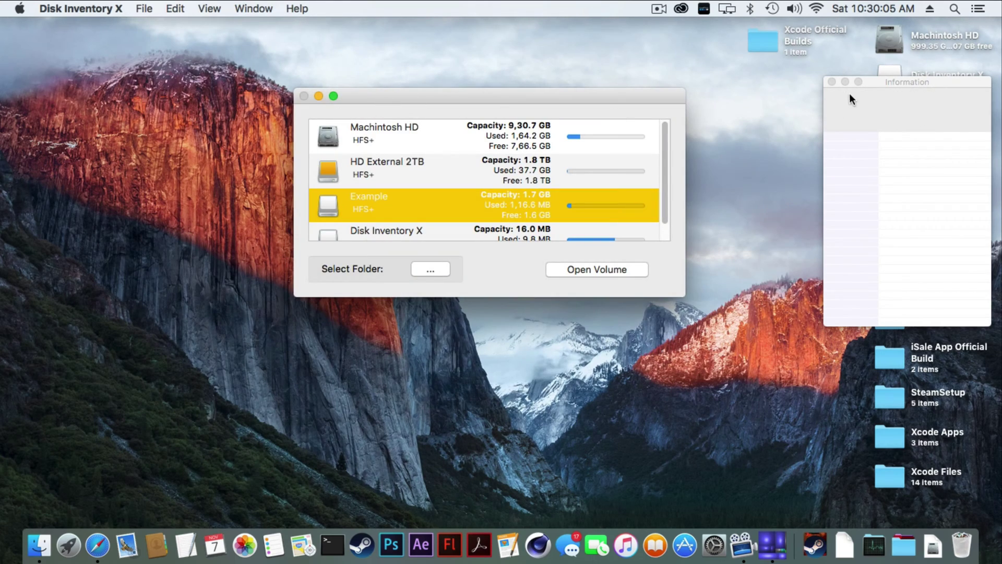
left_click(832, 82)
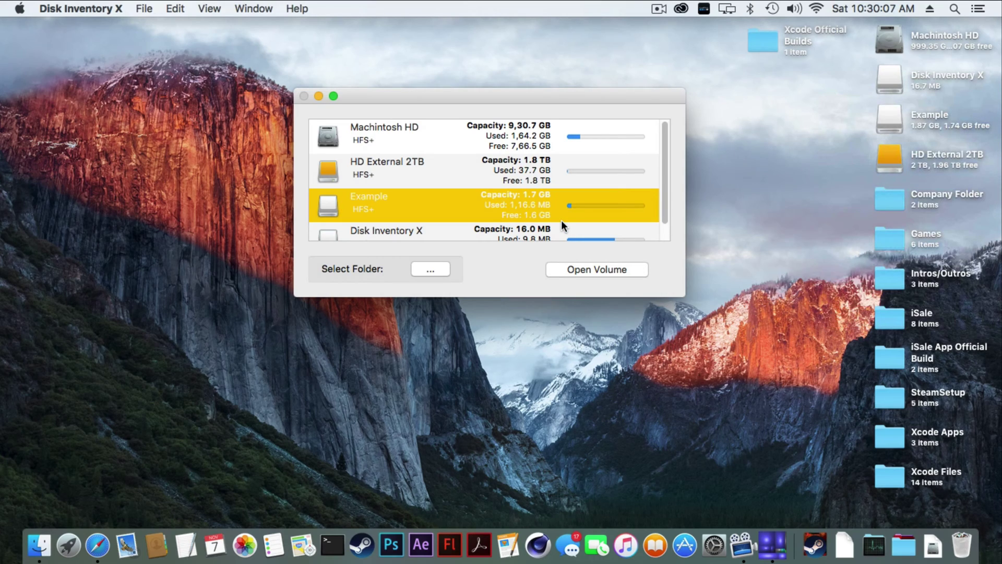